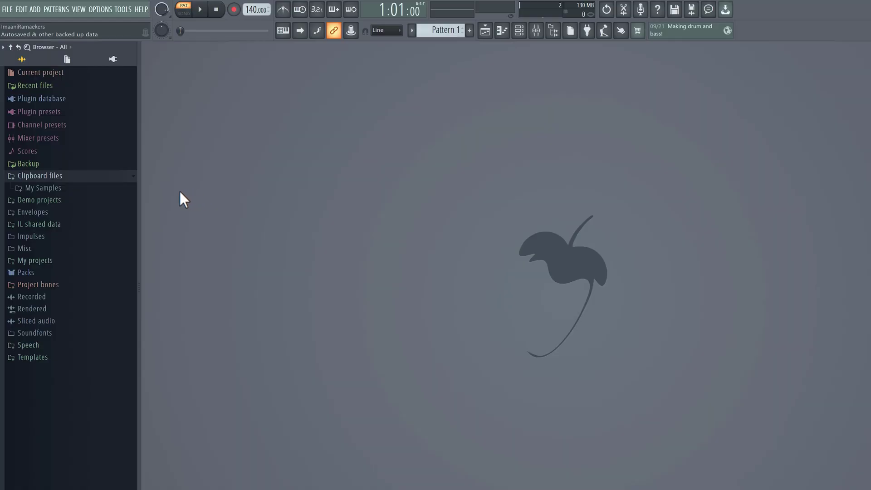
Step: Paste the fifteen foley recordings, Blinkers through Zipper, into Clipboard files, then call up Car door's options
drag(173, 196, 89, 190)
right_click(72, 178)
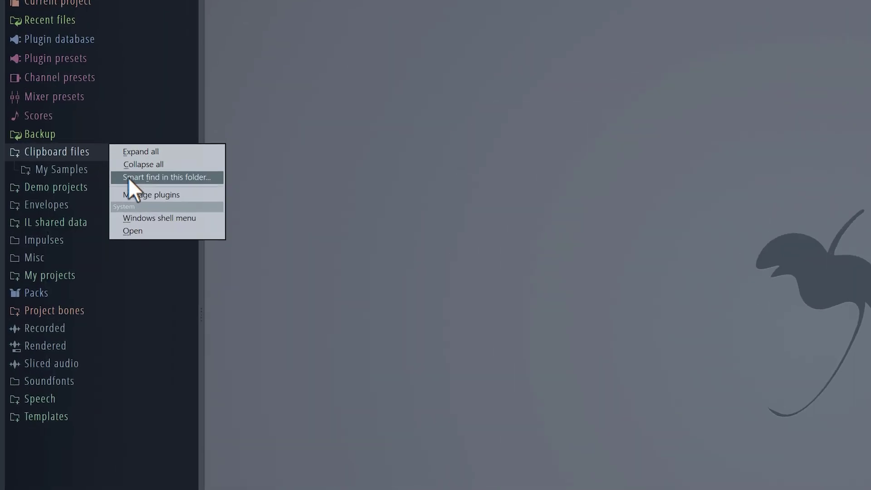
click(88, 231)
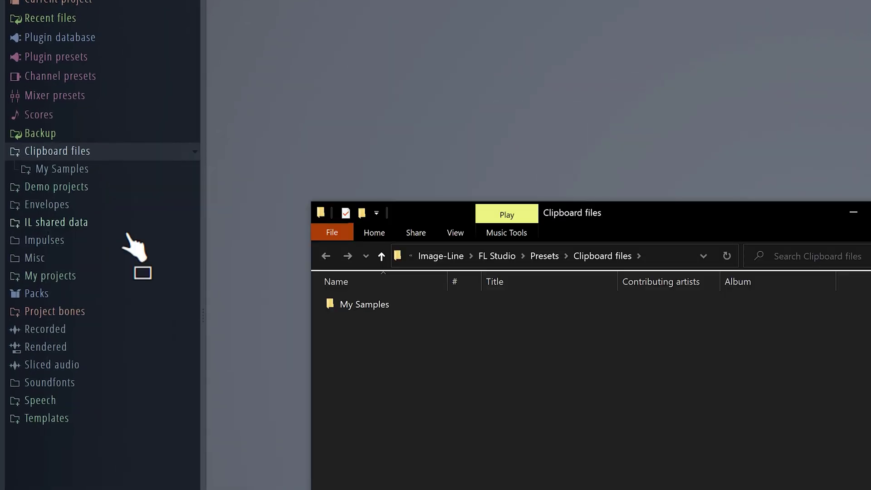
right_click(383, 349)
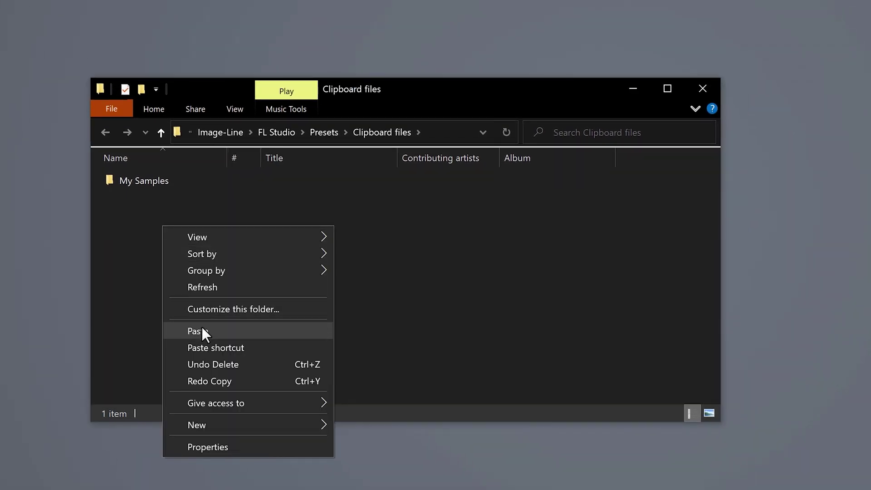
click(202, 330)
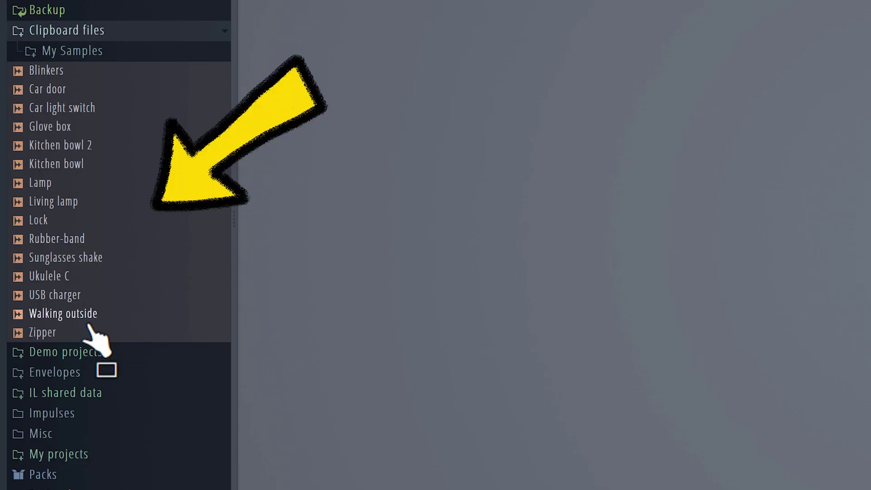
right_click(65, 92)
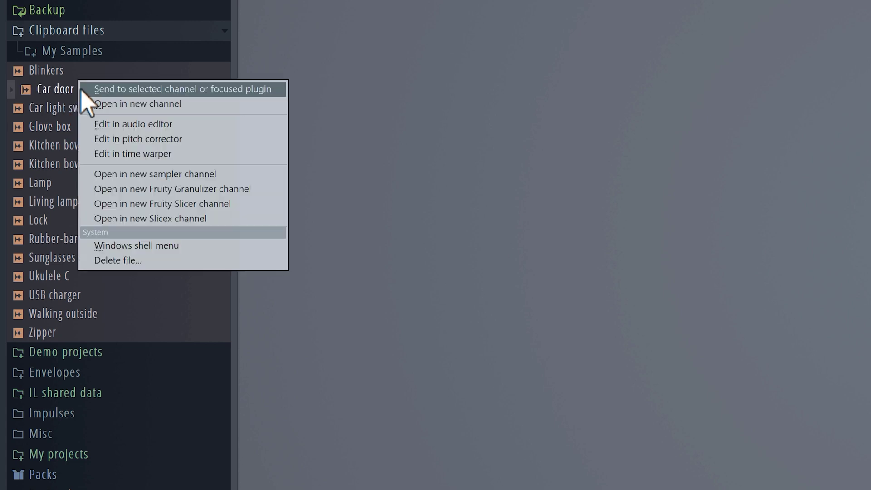
Step: Open Car door in Edison, select one hit and drop it onto Track 1 as Car door_6
click(145, 129)
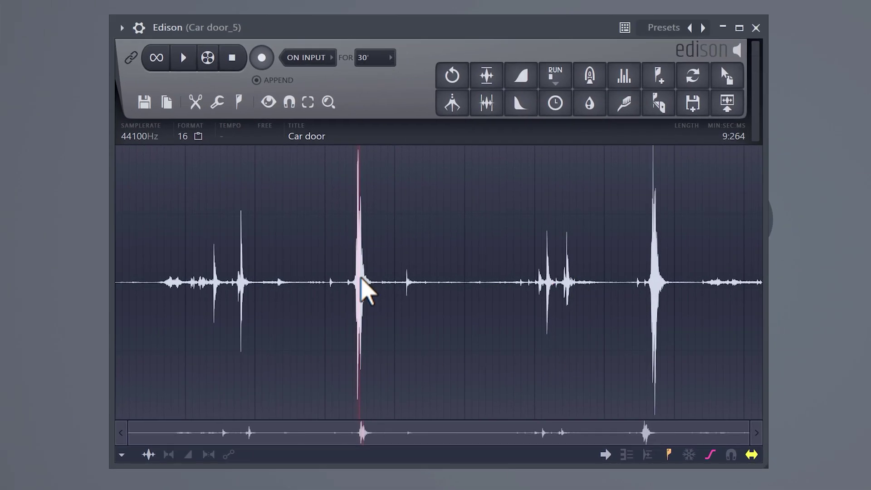
scroll(362, 279, up, 8)
drag(359, 283, 491, 287)
drag(359, 264, 356, 263)
scroll(364, 265, left, 3)
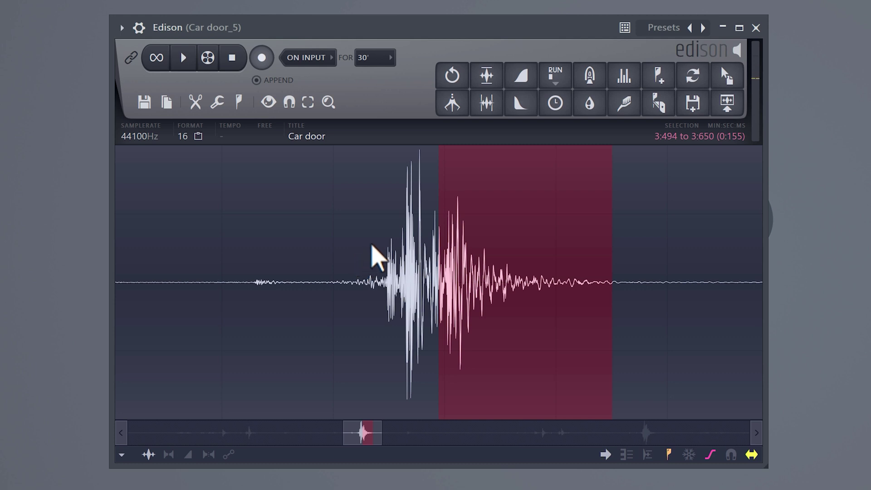
drag(729, 105, 748, 102)
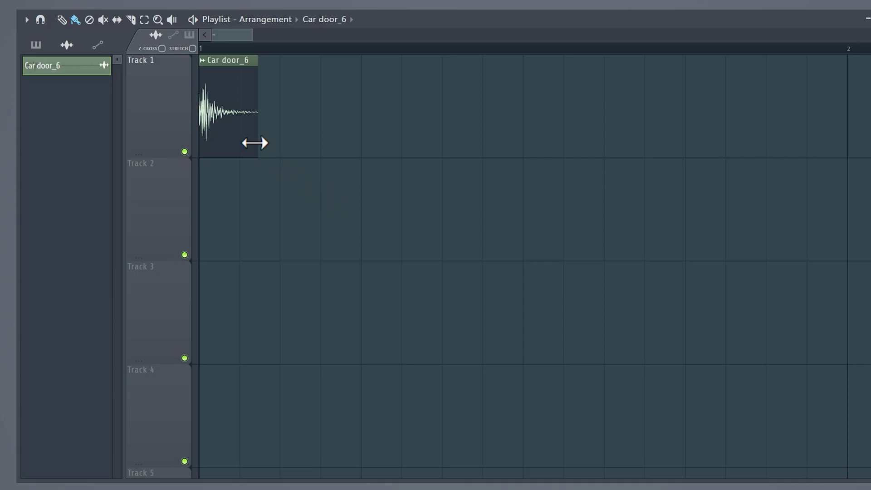
Step: Normalize Car door_6, shorten its length, start the sample later and fade out its tail
double_click(238, 123)
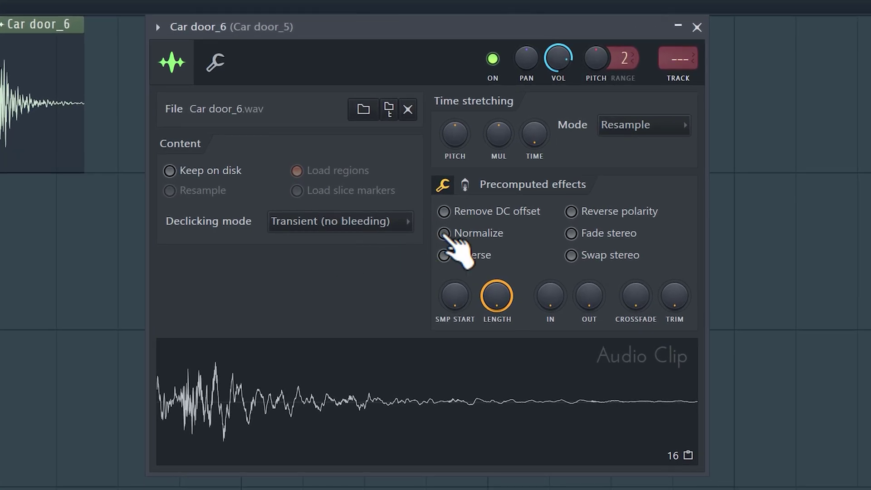
click(444, 234)
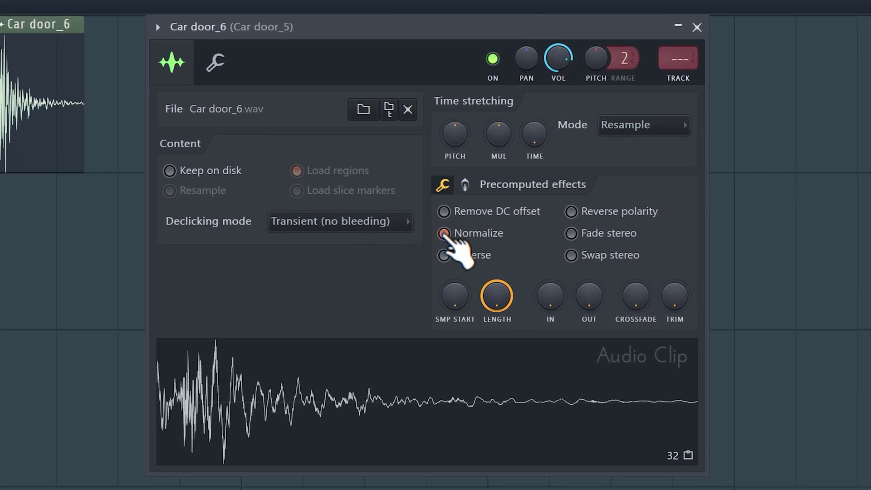
mouse_move(496, 302)
mouse_down()
mouse_move(482, 366)
mouse_move(499, 318)
mouse_up()
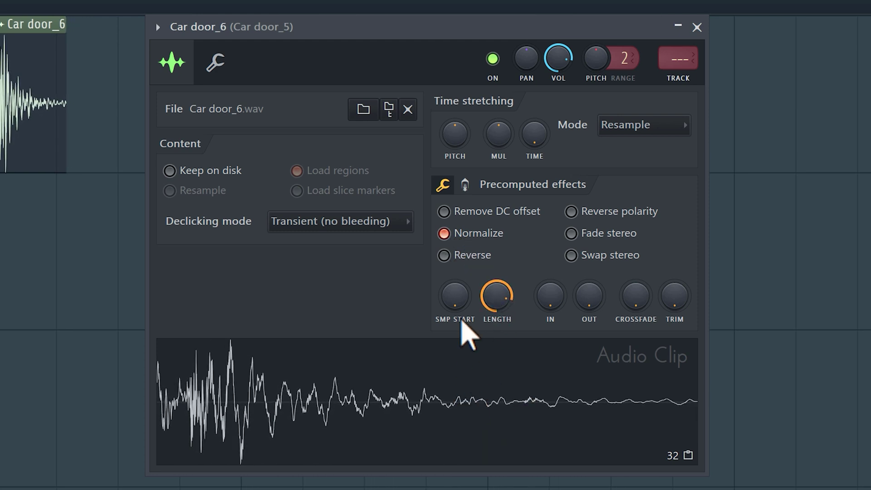
drag(456, 296, 456, 286)
drag(428, 381, 428, 365)
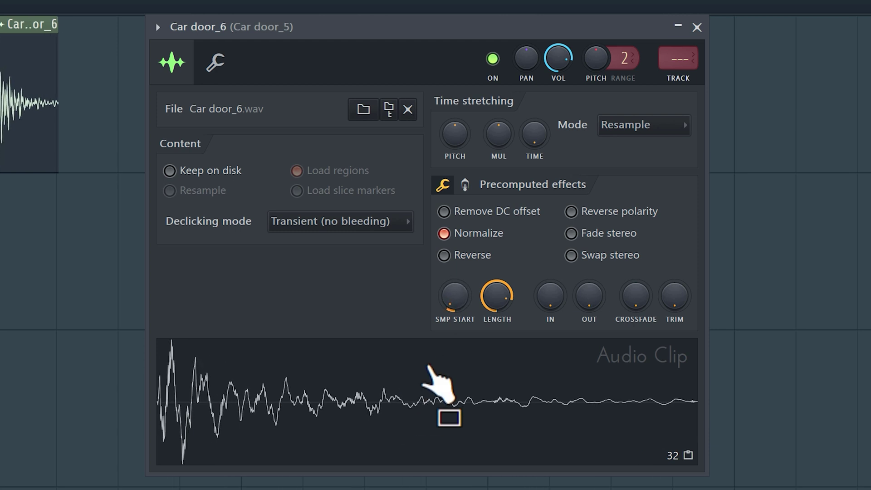
drag(589, 297, 589, 286)
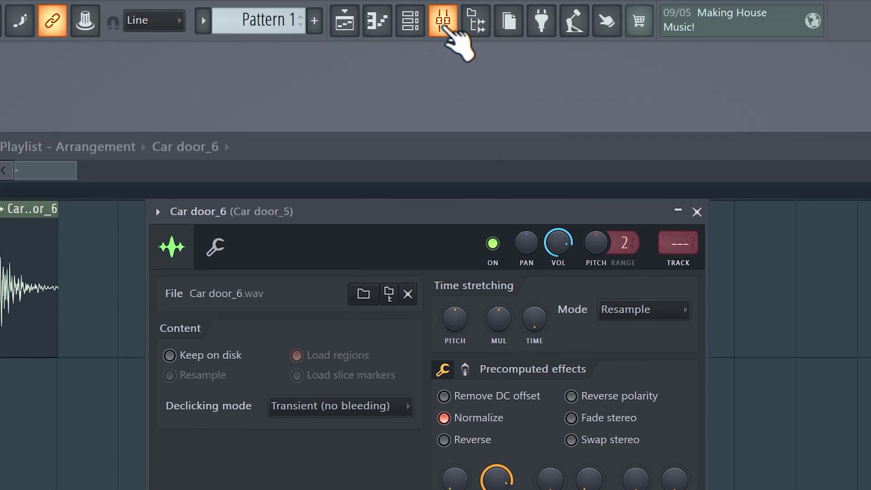
Step: Route Car door to insert 1, name it Kick (Car door) in magenta, and load Fruity Parametric EQ 2
click(444, 35)
key(ctrl+l)
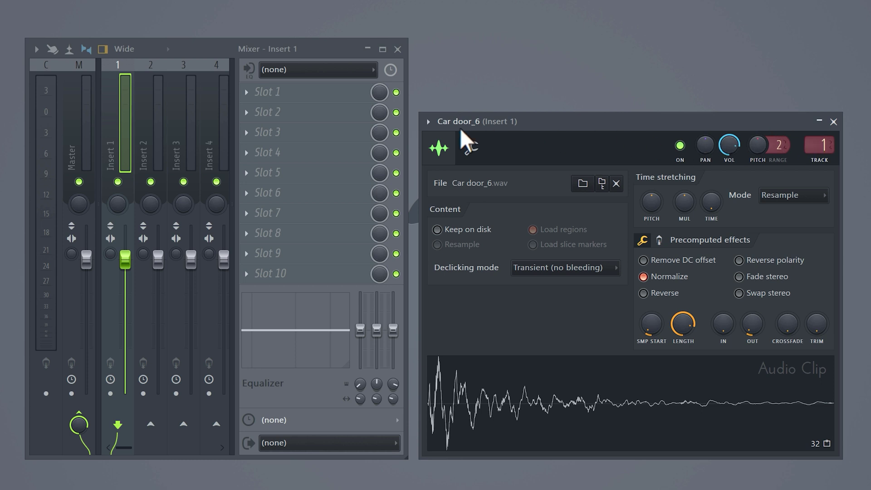
right_click(132, 120)
click(175, 91)
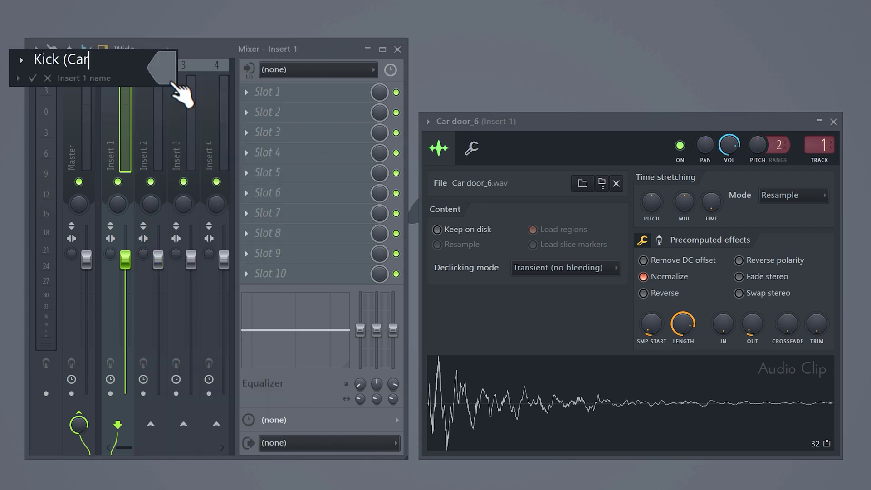
click(175, 86)
click(231, 150)
click(402, 428)
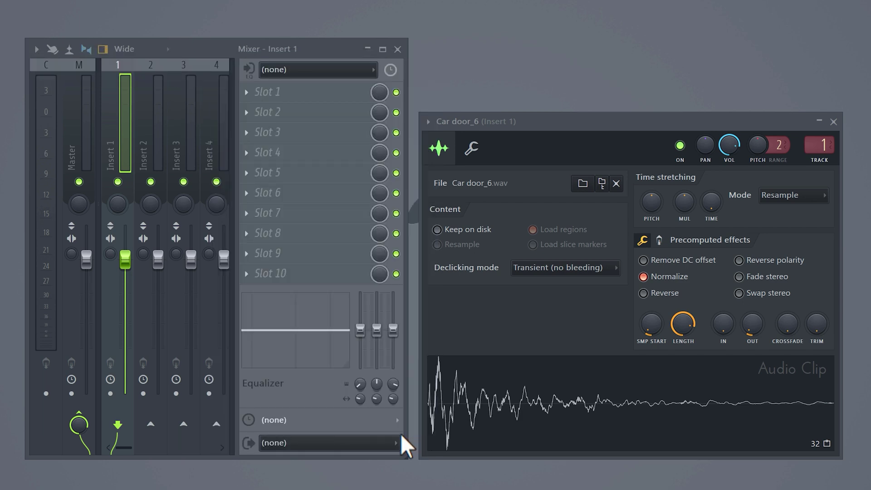
click(247, 92)
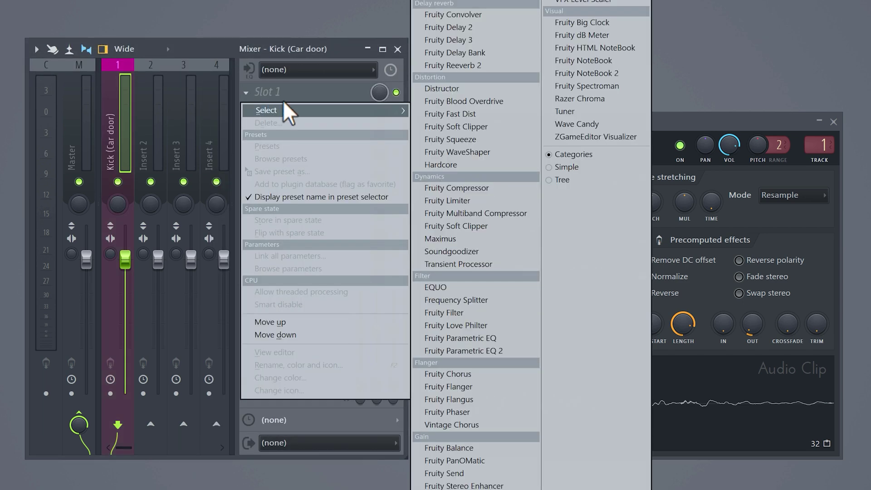
click(470, 351)
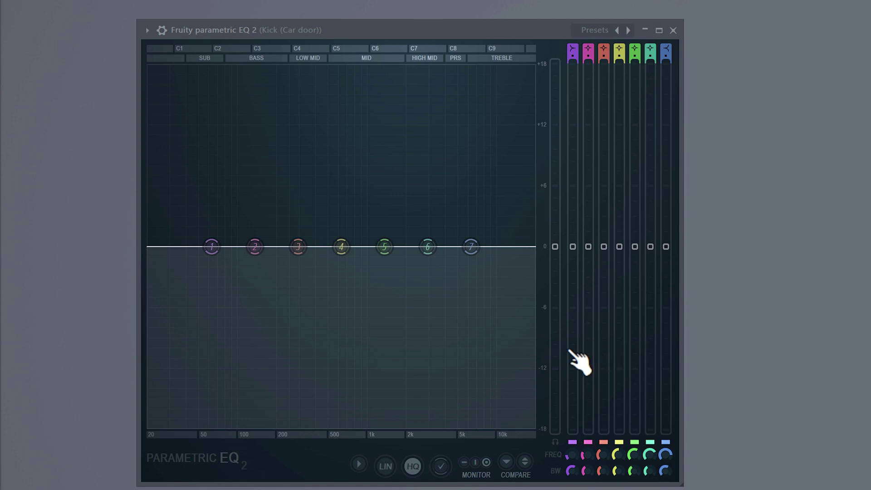
Step: Turn band 1 of the kick's Parametric EQ 2 into a high-pass filter
right_click(211, 246)
click(282, 331)
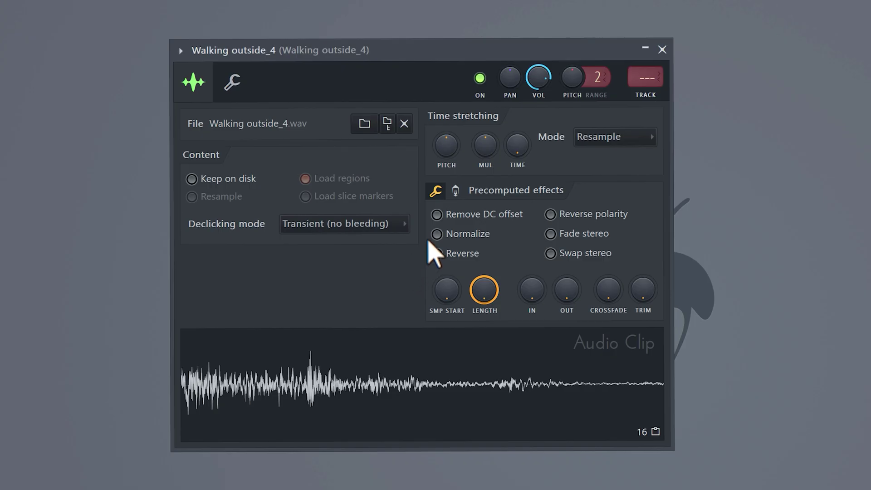
Step: Normalize Walking outside_4, move its sample start later and raise its pitch slightly
click(437, 234)
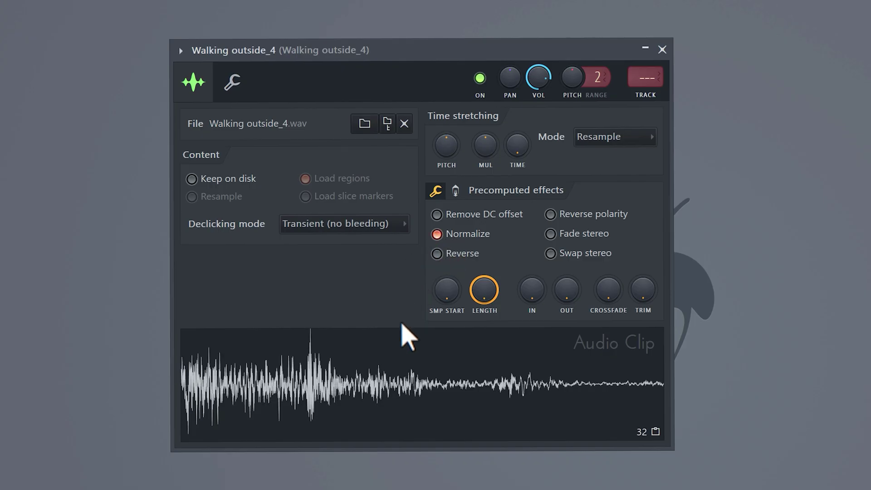
drag(400, 334, 437, 358)
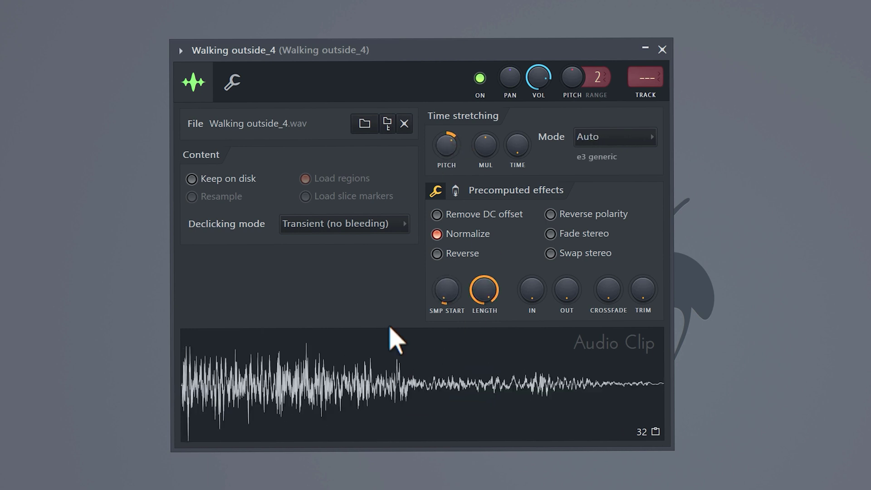
drag(389, 336, 404, 402)
drag(458, 184, 467, 399)
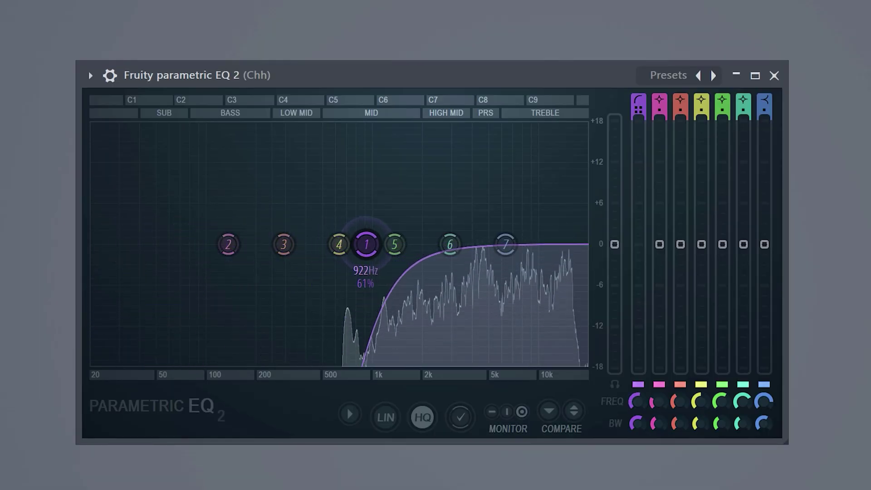
Step: Cut hi-hat lows at about 1.3 kHz, boost highs near 5 kHz, and compress with raised ratio and gain
drag(366, 244, 394, 244)
drag(504, 216, 490, 182)
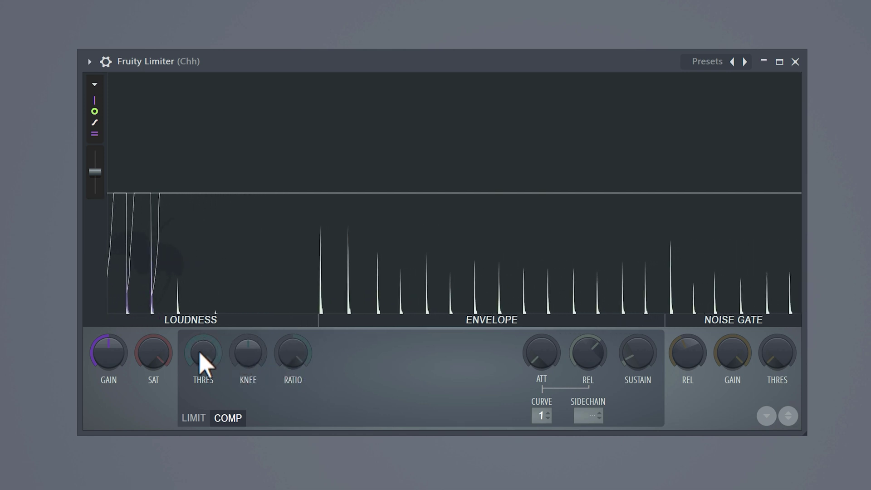
drag(290, 357, 291, 339)
drag(203, 353, 202, 381)
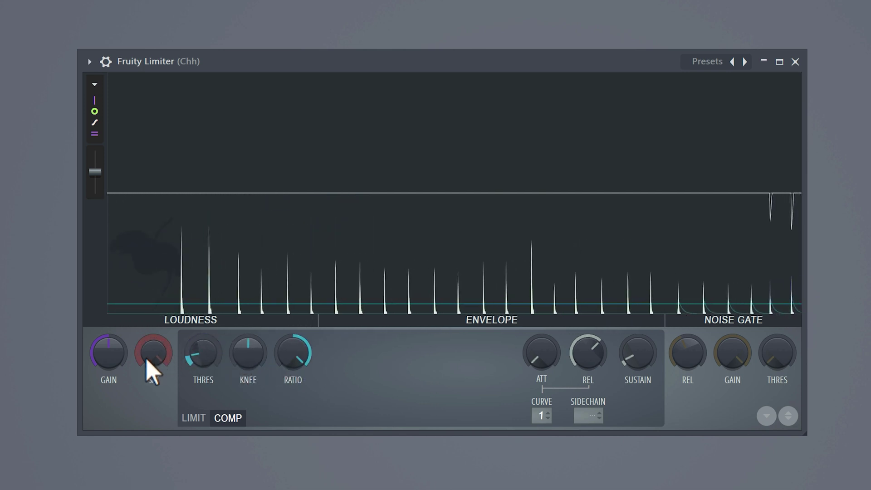
drag(108, 353, 108, 313)
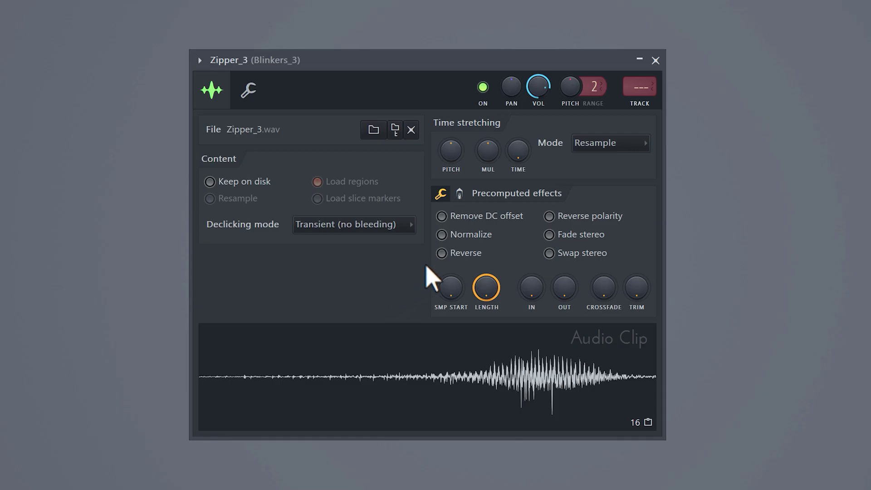
Step: Enable Reverse on the Zipper channel and drag Insert 5's EQ band 1 to about 126 Hz
click(441, 252)
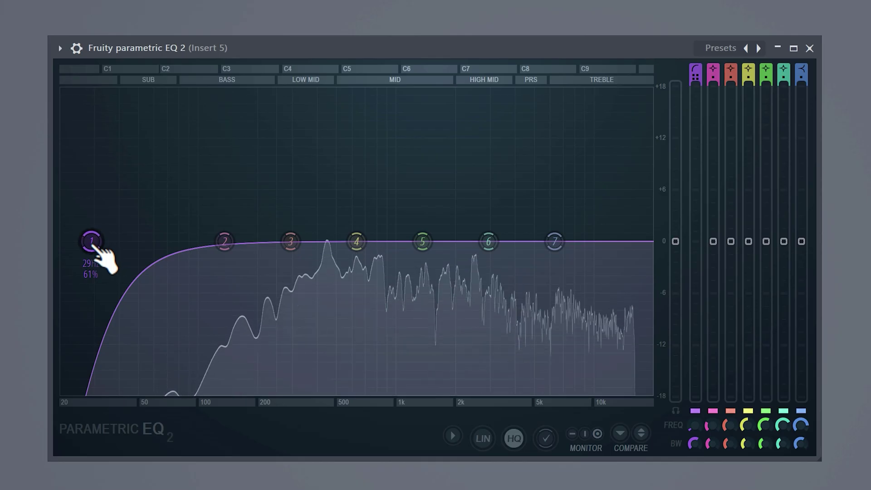
drag(91, 241, 274, 241)
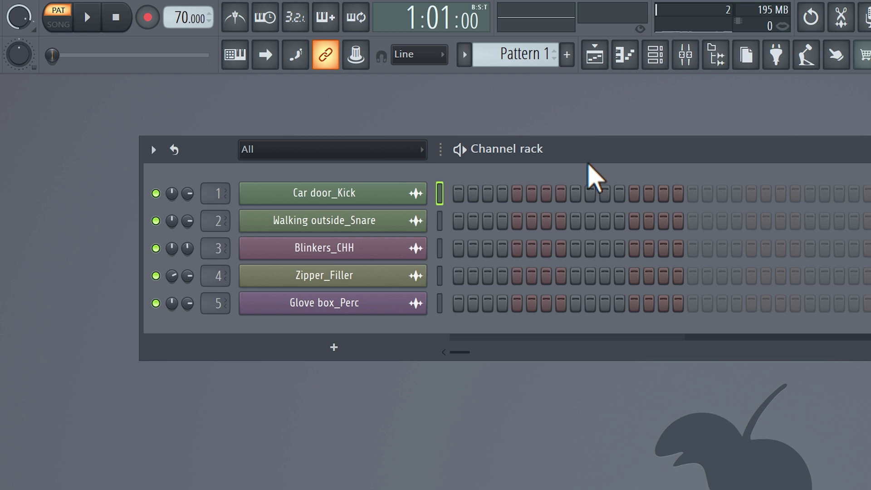
Step: In Walking outside_Snare's piano roll, draw C5 snare hits, nudge two off-grid, and play back
right_click(386, 230)
click(456, 221)
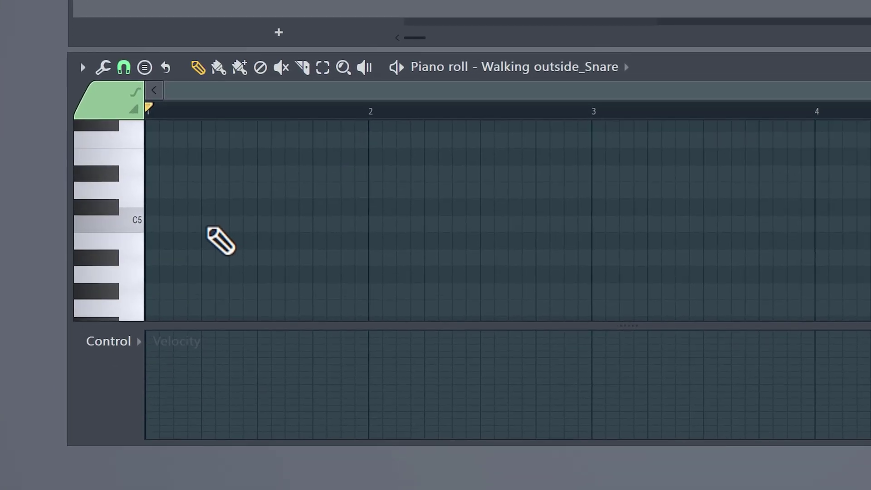
click(208, 227)
click(432, 226)
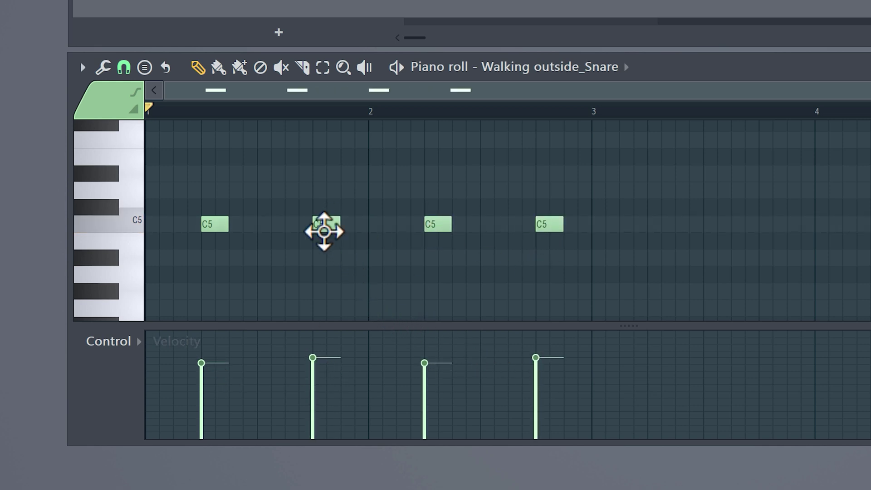
drag(324, 229, 326, 229)
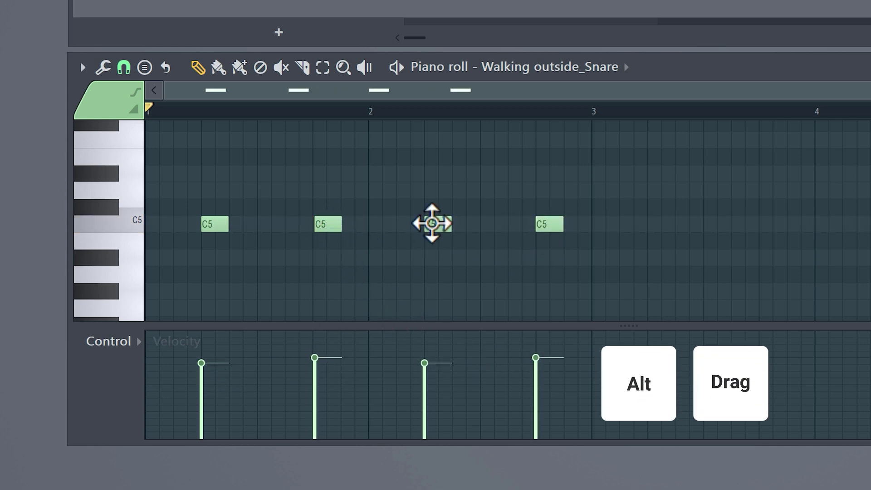
drag(432, 223, 431, 223)
key(space)
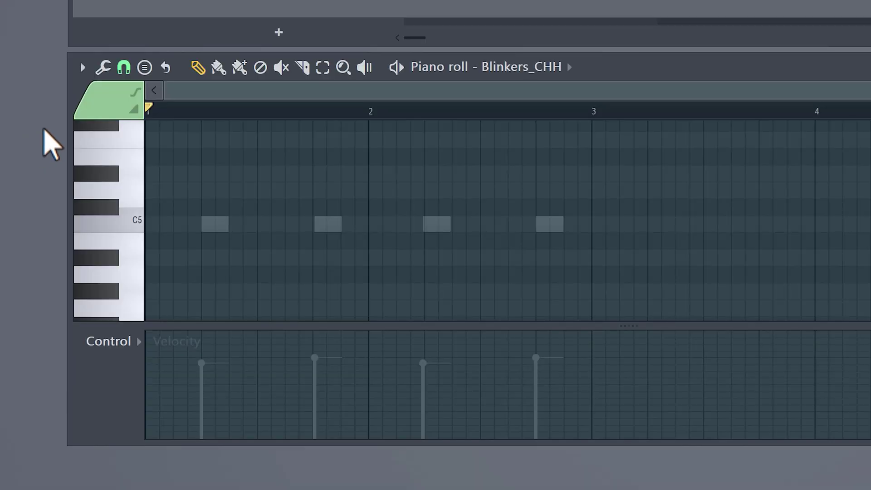
Step: Set snap to 1/3 beat and draw thirteen C5 hi-hat notes for Blinkers_CHH
click(123, 68)
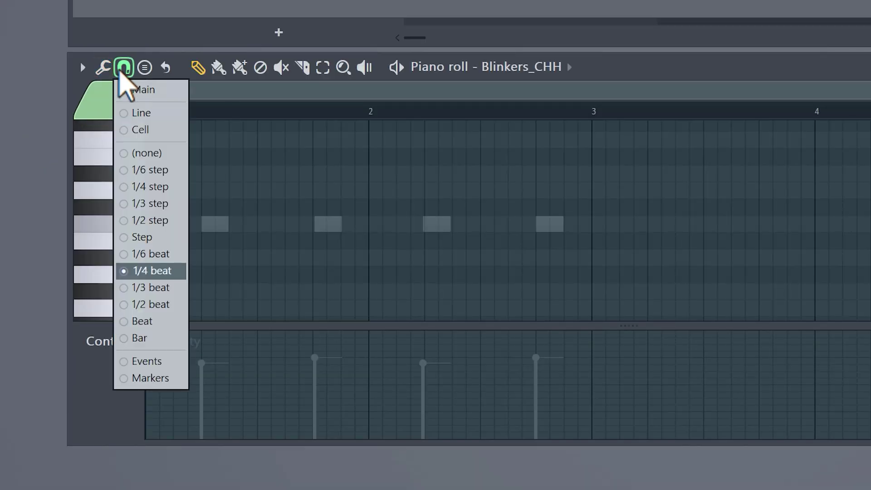
click(149, 288)
click(150, 223)
click(187, 223)
click(206, 224)
click(243, 224)
click(262, 224)
click(298, 223)
click(317, 224)
click(428, 224)
click(466, 224)
click(484, 224)
click(522, 224)
click(540, 224)
click(577, 223)
Step: Nudge three hi-hat notes off the grid and vary the velocity of three others
drag(186, 224, 189, 223)
drag(243, 224, 263, 224)
drag(410, 224, 431, 223)
drag(466, 224, 467, 224)
drag(540, 223, 541, 223)
drag(577, 224, 576, 223)
Step: Switch to Car door_Kick and draw five C5 kicks, lowering one kick's velocity
click(570, 67)
click(551, 100)
click(149, 223)
click(354, 224)
click(373, 224)
drag(354, 364, 350, 375)
click(577, 223)
key(space)
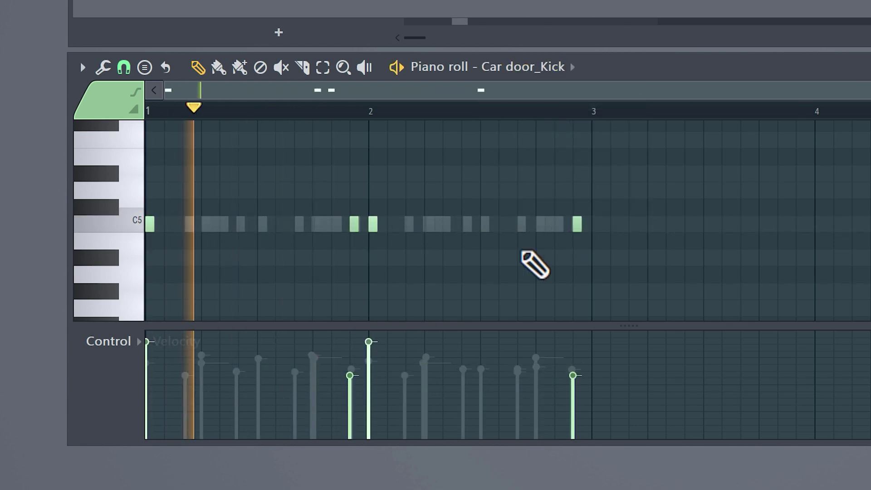
click(521, 224)
key(space)
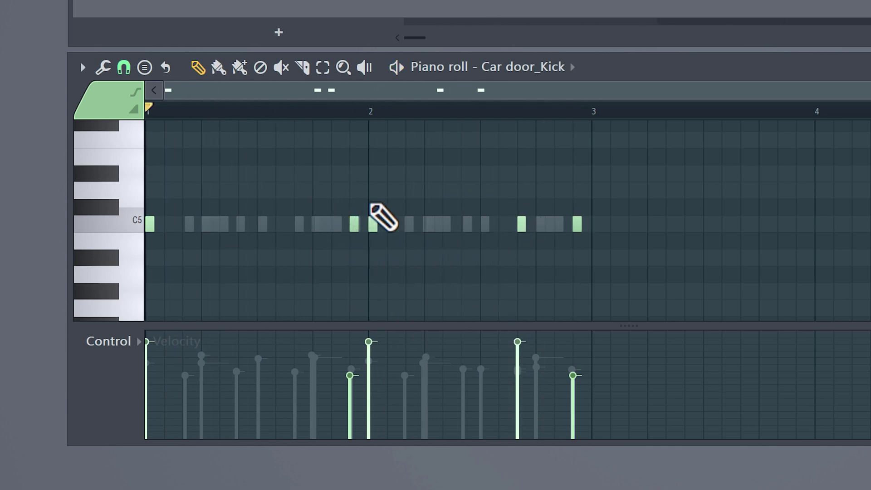
Step: Play the beat back starting from later in bar 1
click(339, 114)
key(space)
key(space)
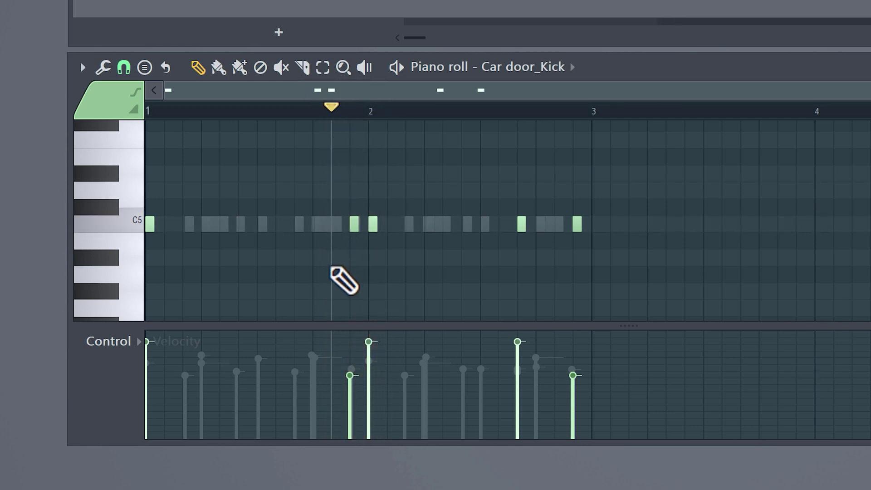
key(space)
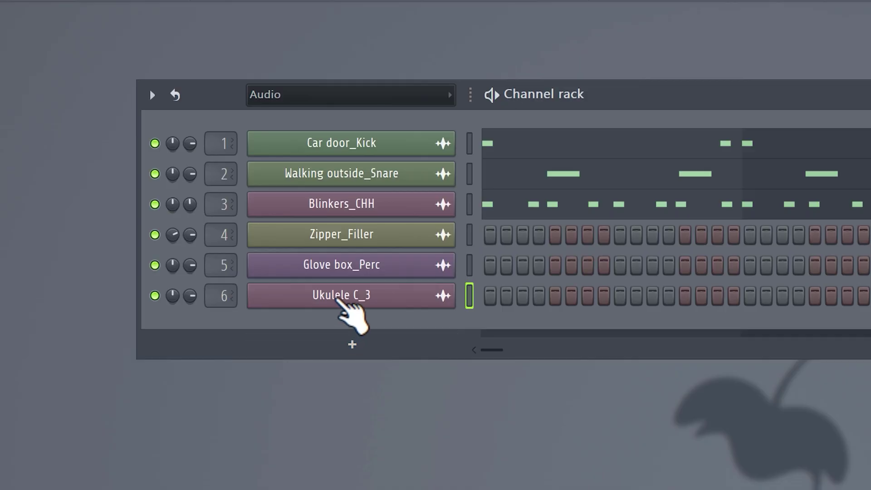
Step: Open the Ukulele C_3 channel's sample in the Edison audio editor
click(339, 299)
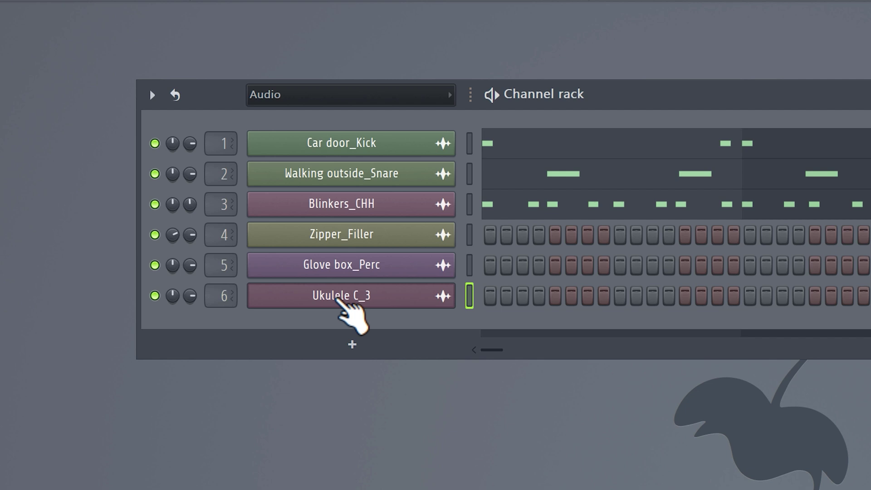
click(341, 298)
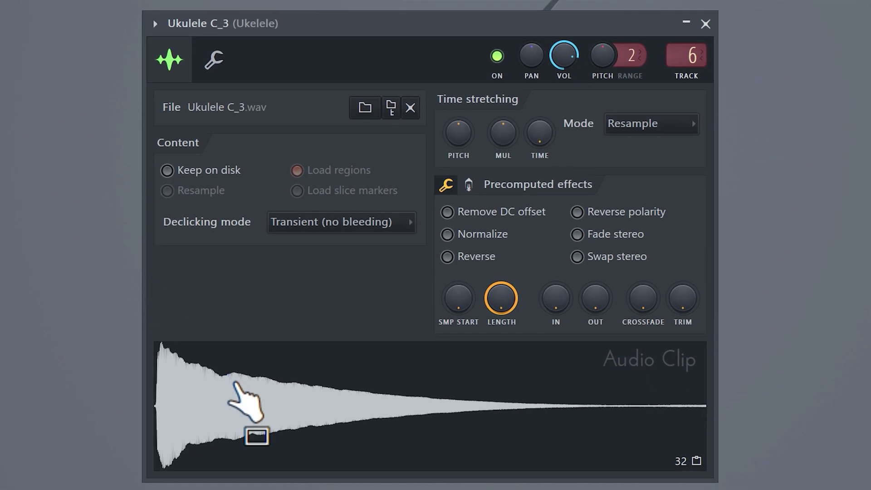
right_click(235, 382)
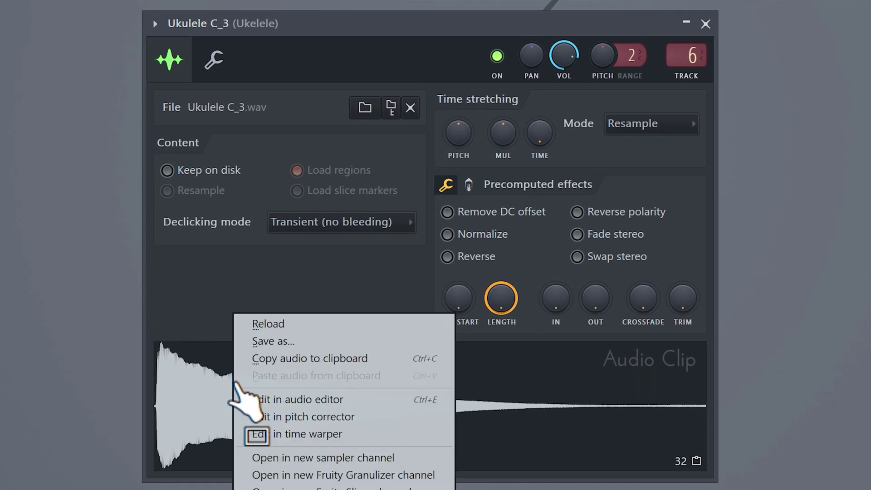
click(314, 401)
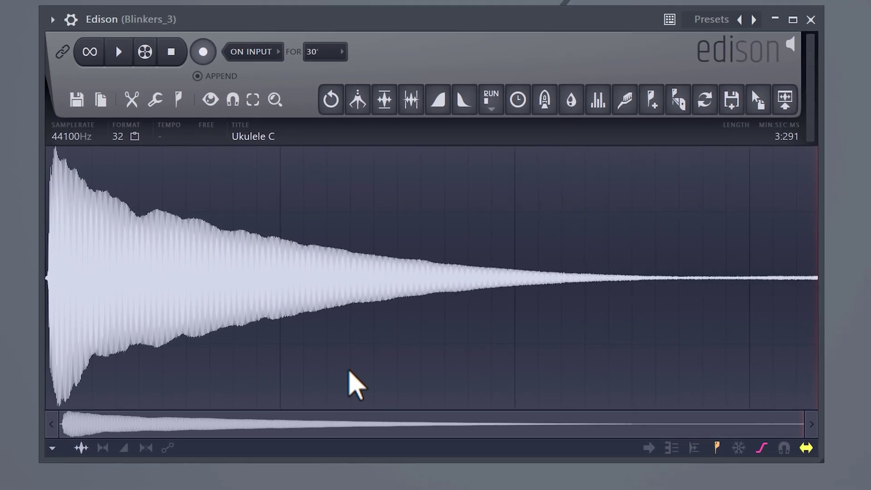
Step: Detect the ukulele sample's pitch regions, close Edison, and show the channel's root note settings
right_click(308, 294)
mouse_move(347, 364)
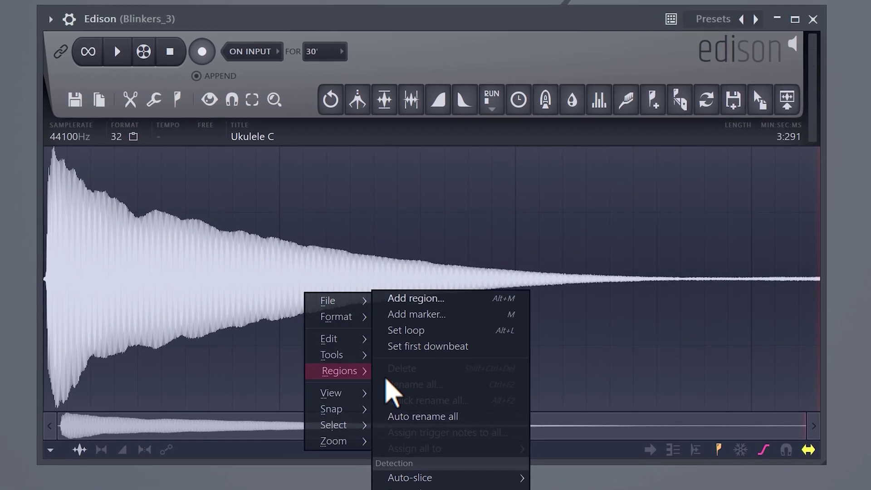
click(422, 477)
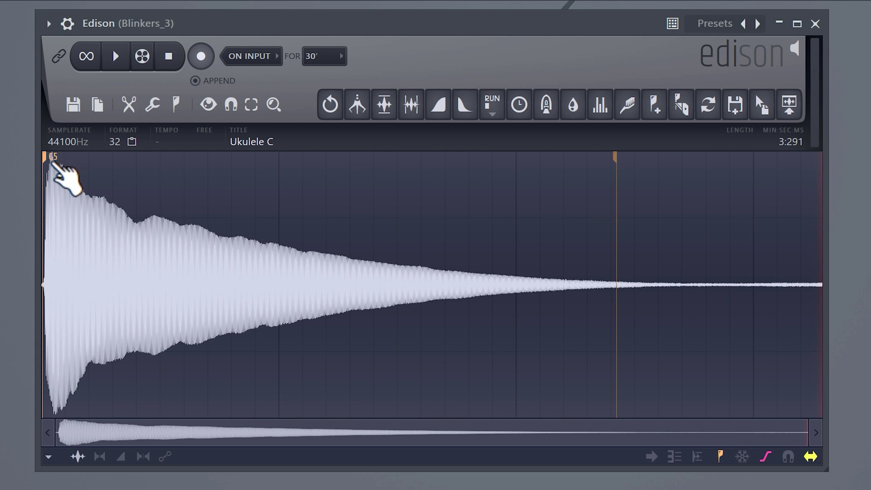
click(816, 23)
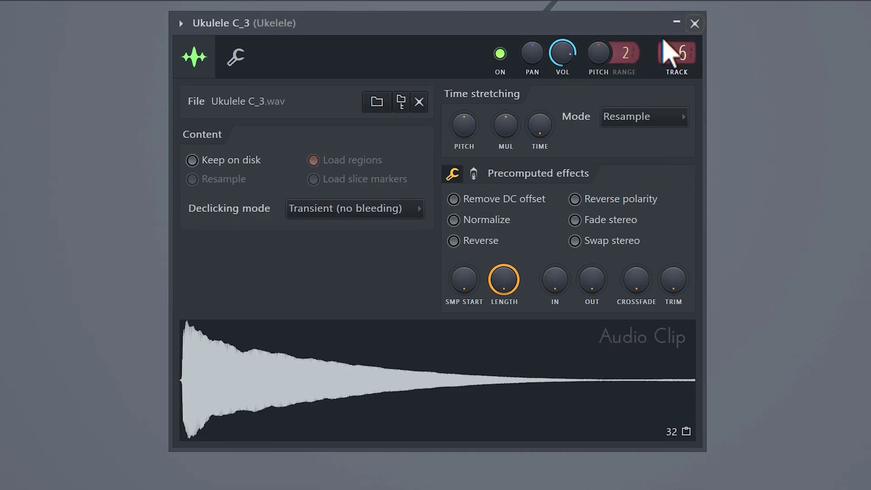
click(236, 58)
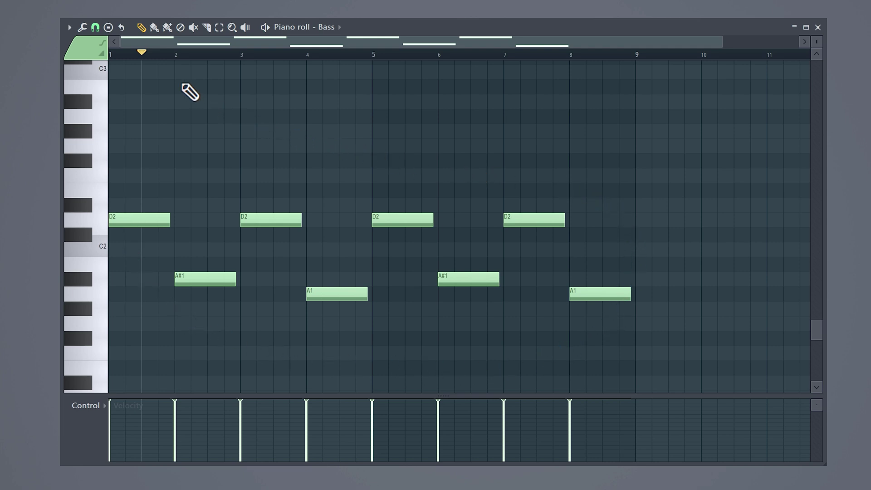
Step: Rewind the playhead to the start and play back the bass line
drag(143, 52, 111, 52)
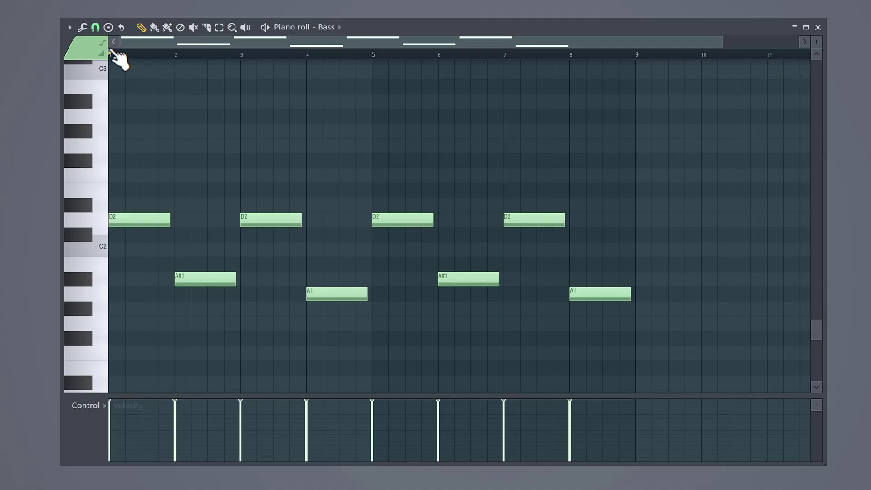
key(space)
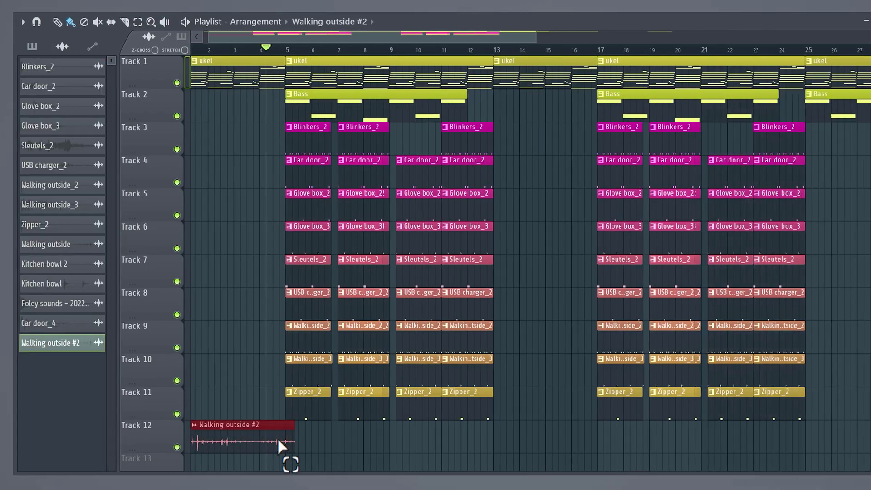
Step: Paint a row of Walking outside #2 clips across Track 12
drag(287, 454, 565, 465)
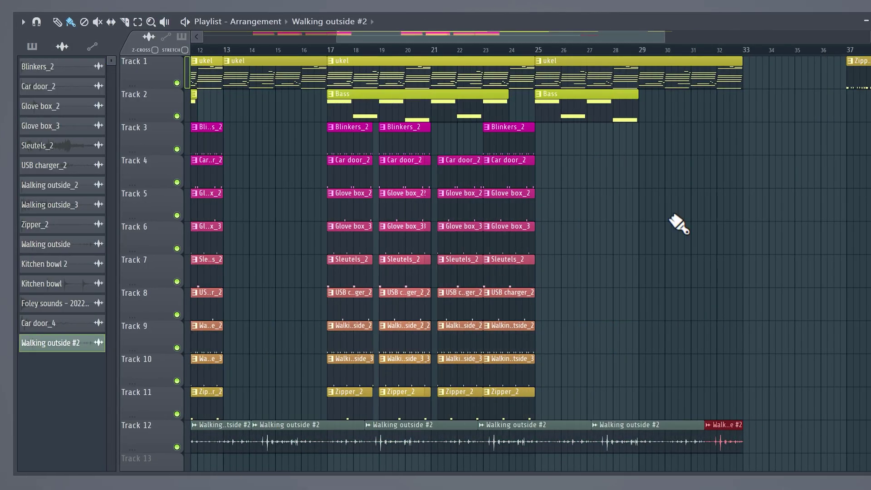